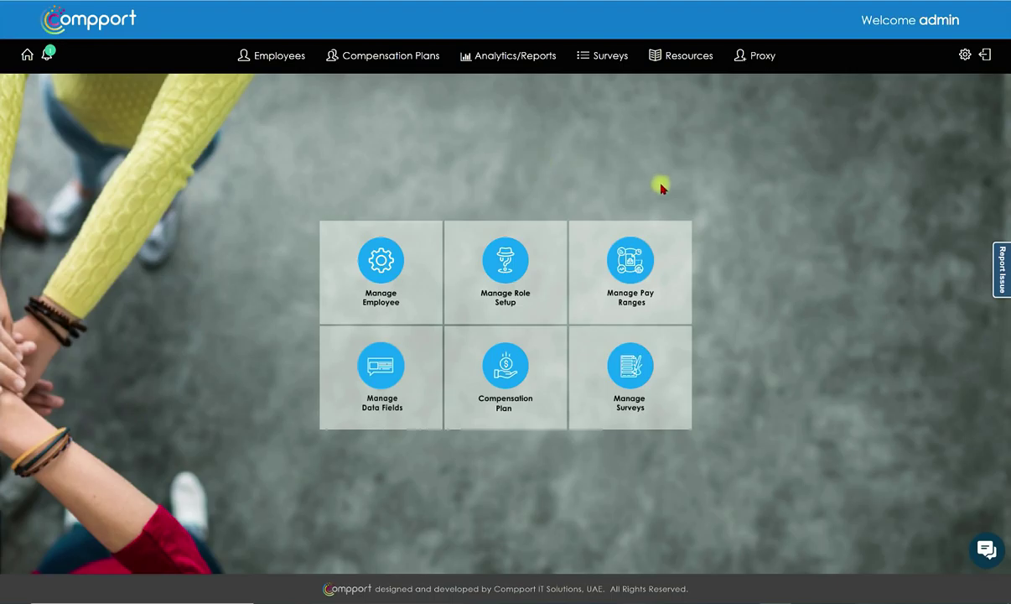
Step: View the Salary Review, Variable Pay, Sales Incentive, Long Term Incentive and Rewards & Recognition plan types, then scroll the plan tables
{"action": "left_click", "coordinate": [366, 64]}
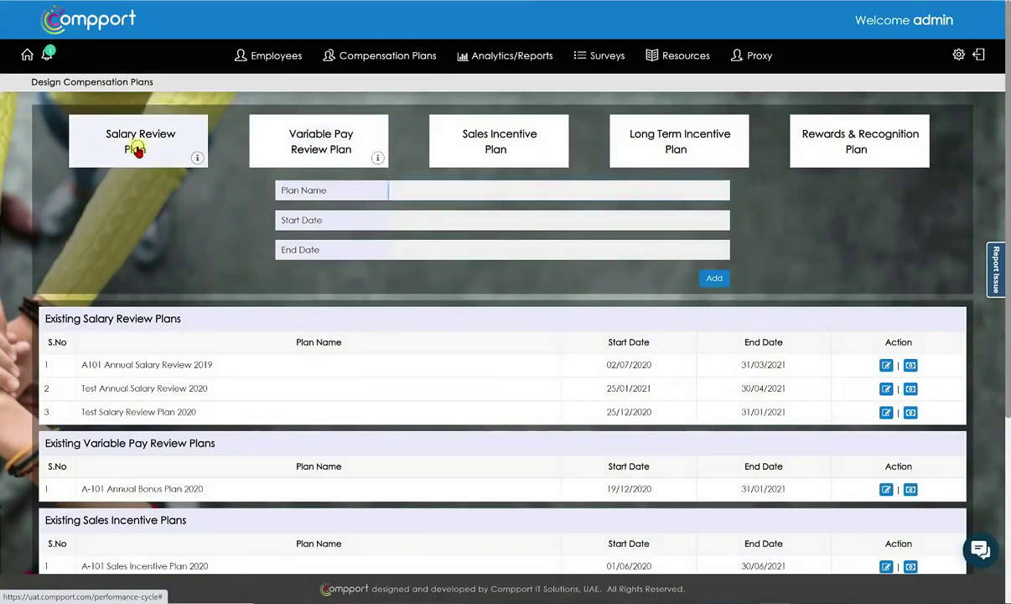
{"action": "left_click", "coordinate": [138, 151]}
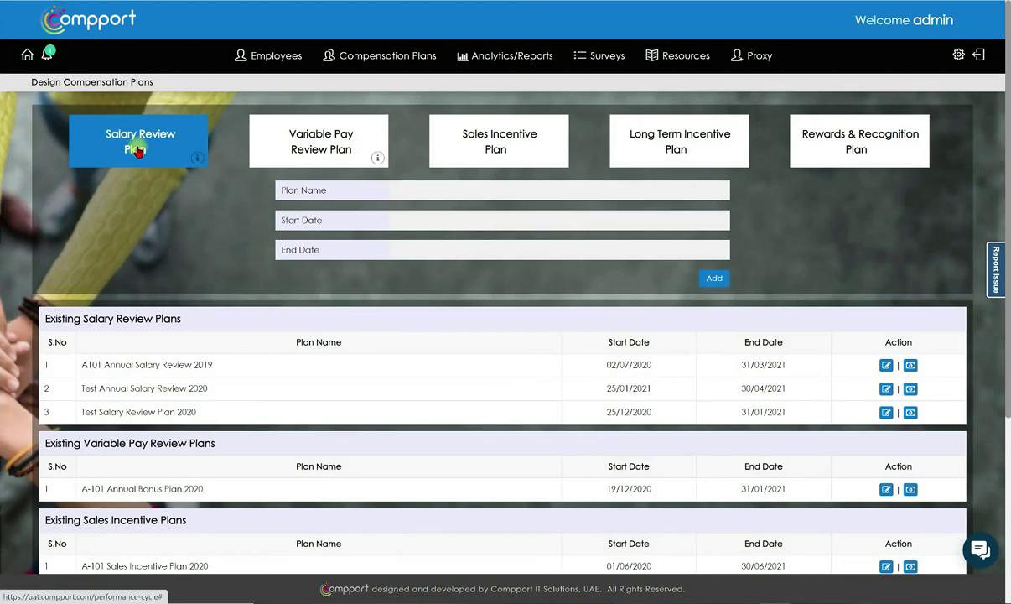
{"action": "left_click", "coordinate": [321, 151]}
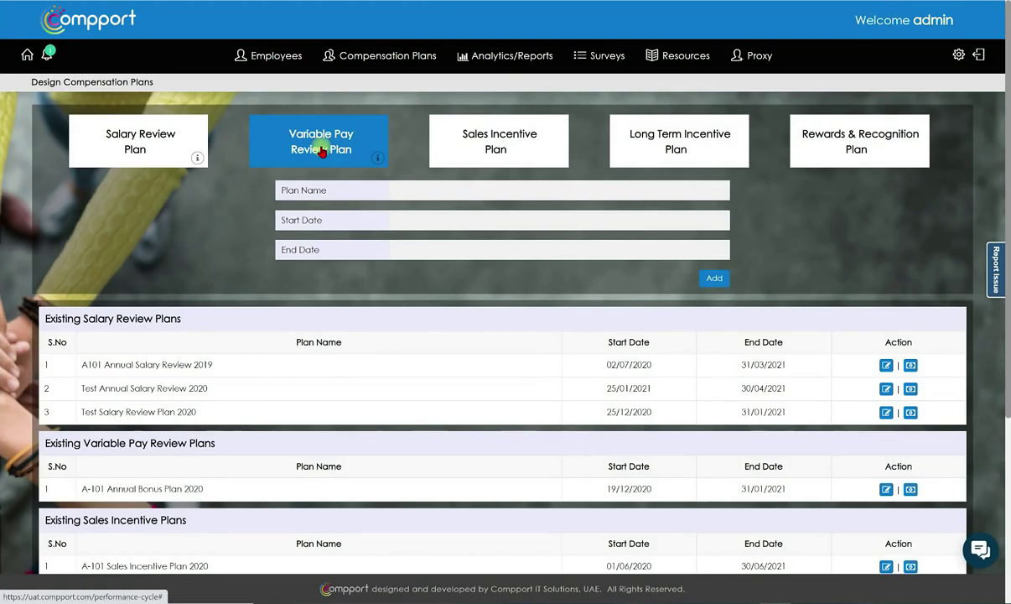
{"action": "left_click", "coordinate": [457, 148]}
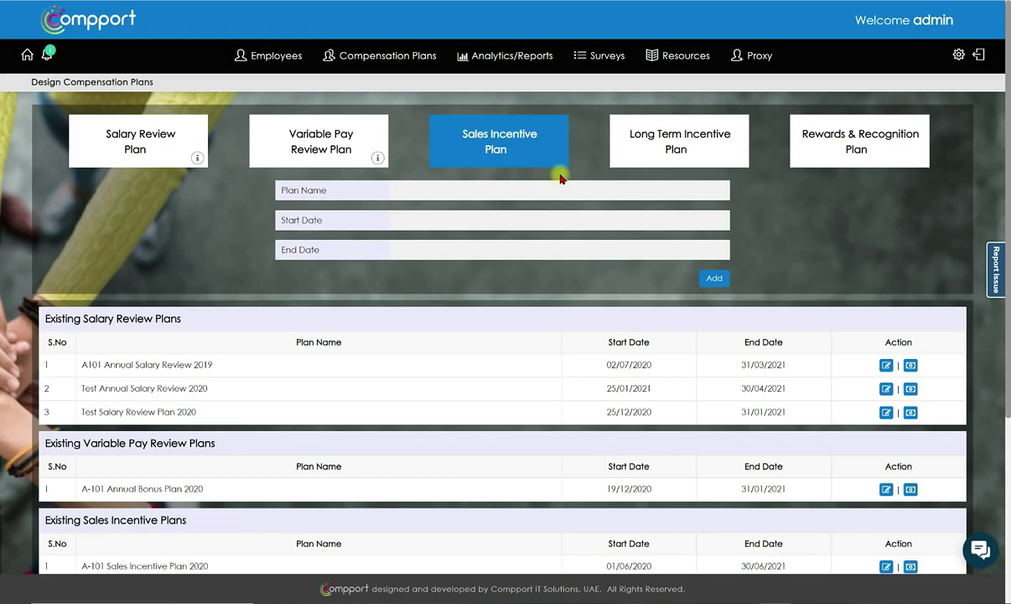
{"action": "left_click", "coordinate": [693, 144]}
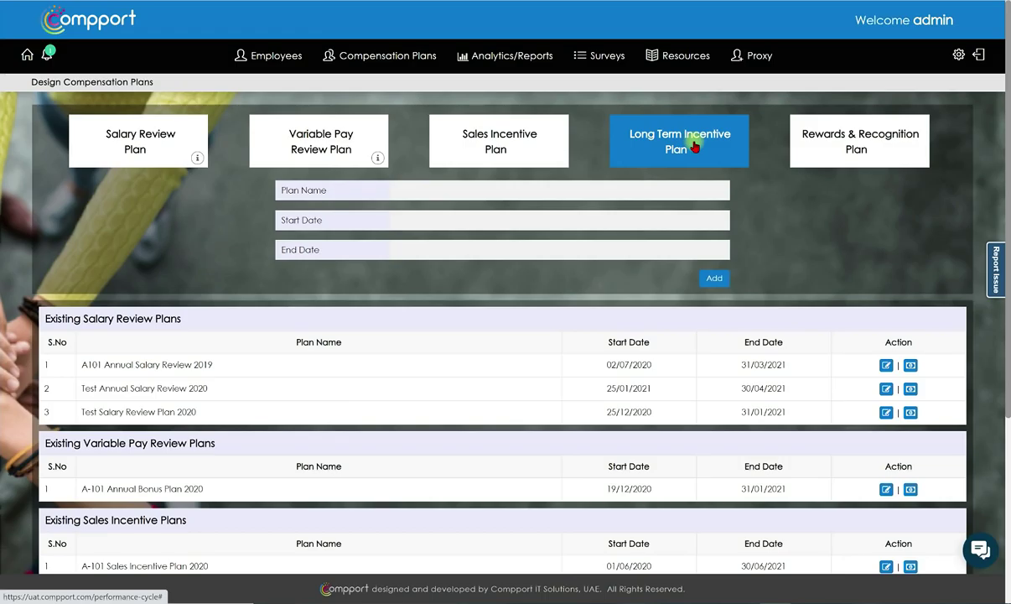
{"action": "left_click", "coordinate": [882, 149]}
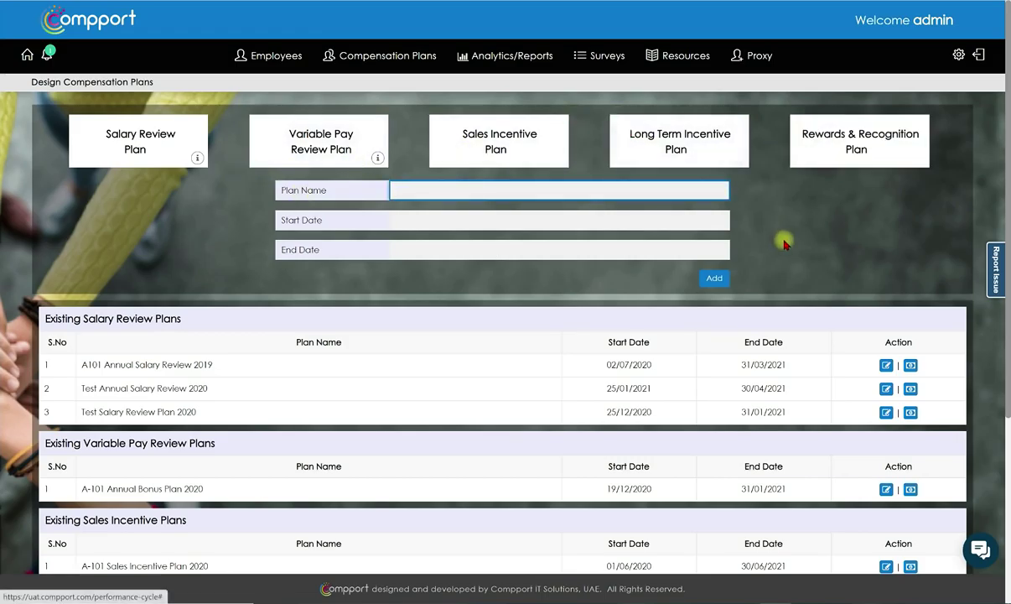
{"action": "scroll", "coordinate": [914, 481], "scroll_direction": "down", "scroll_amount": 2}
{"action": "scroll", "coordinate": [915, 482], "scroll_direction": "down", "scroll_amount": 2}
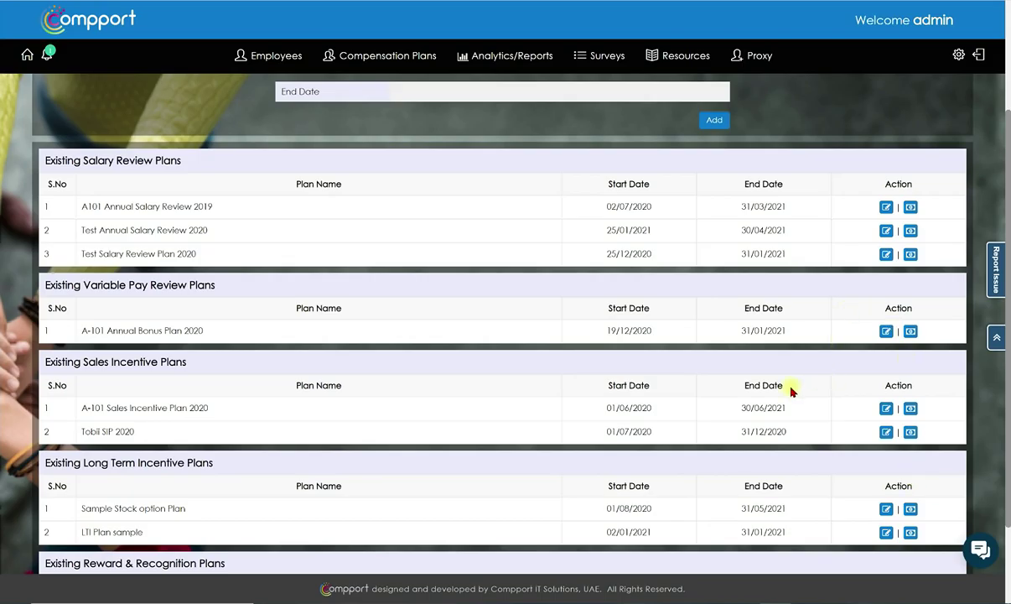
{"action": "scroll", "coordinate": [791, 390], "scroll_direction": "up", "scroll_amount": 3}
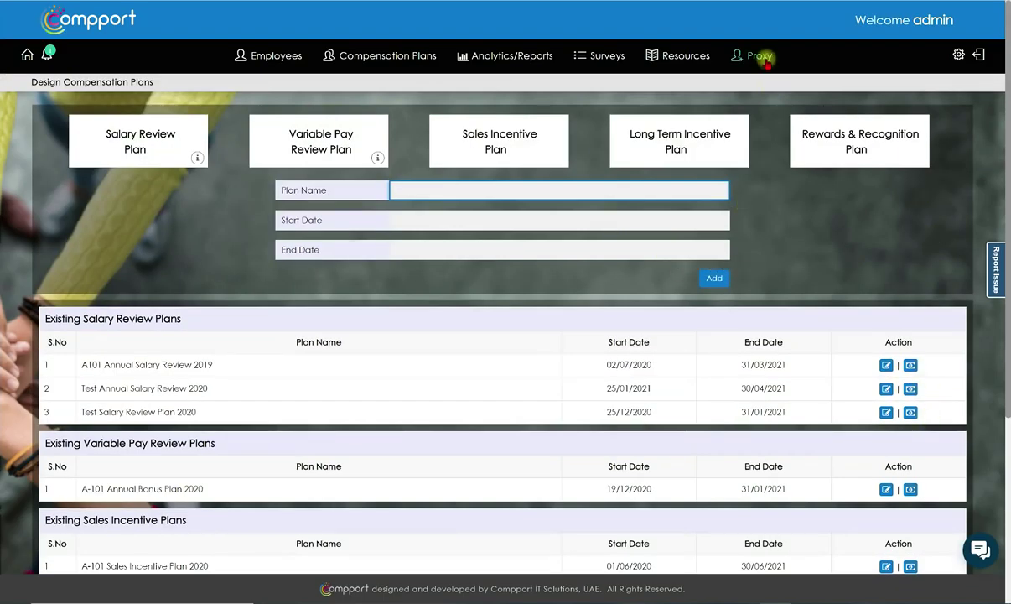
Step: Proxy as user 'aamir' and open My Team's Salary/Promotion Review
{"action": "left_click", "coordinate": [754, 59]}
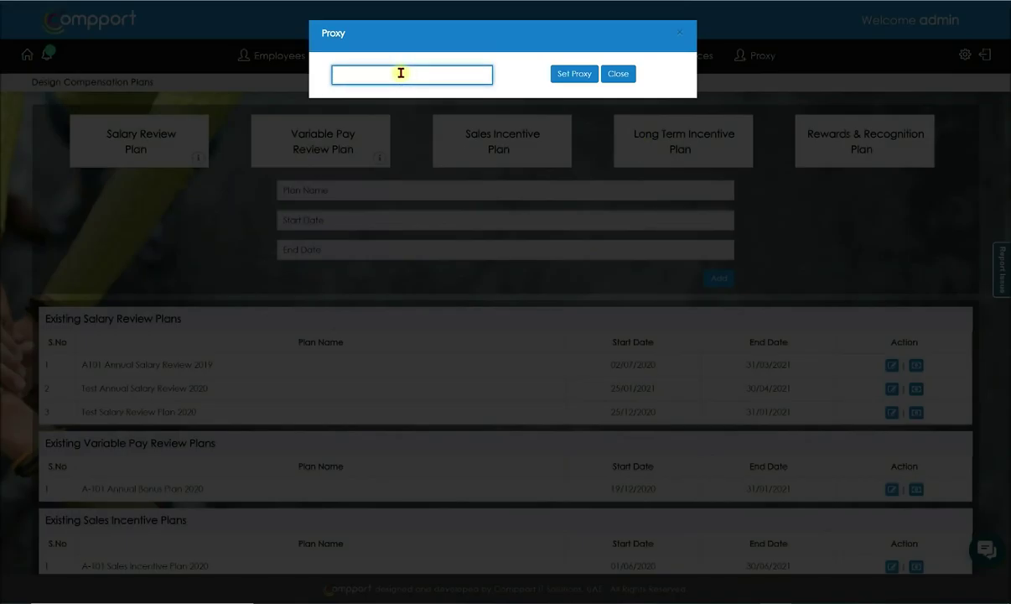
{"action": "type", "text": "aamir"}
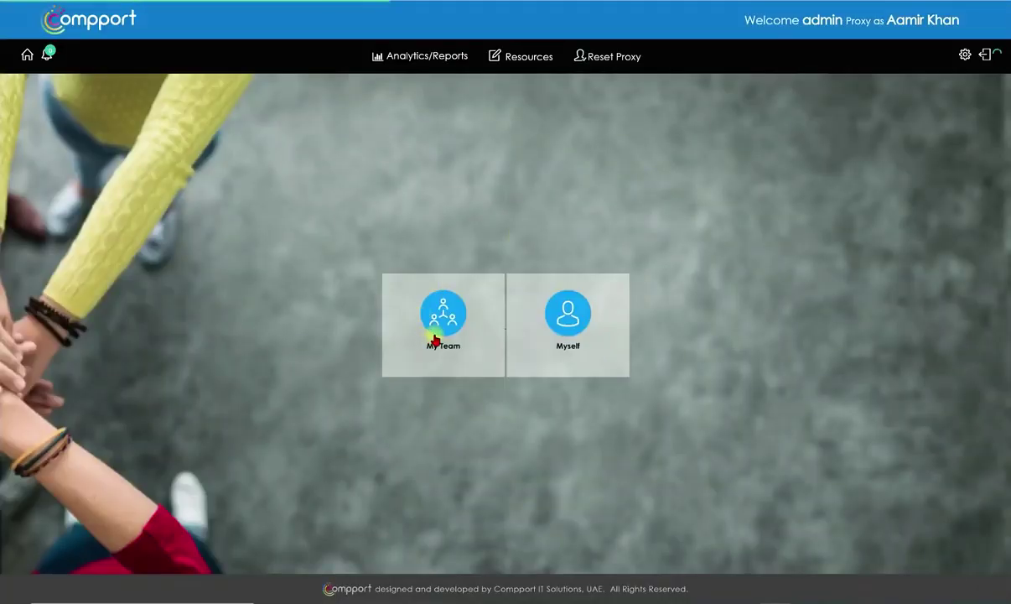
{"action": "left_click", "coordinate": [435, 338]}
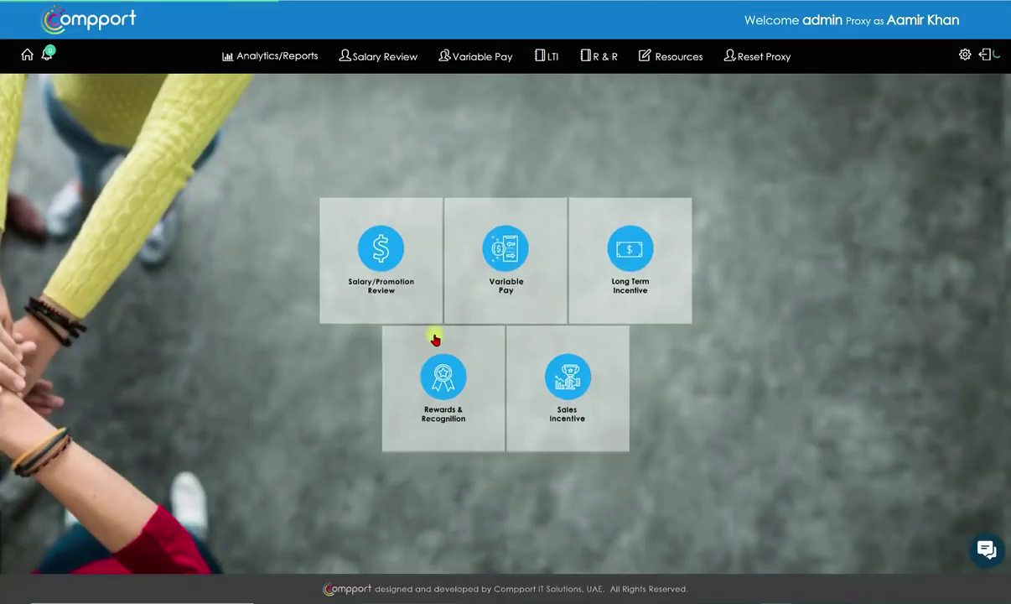
{"action": "left_click", "coordinate": [375, 250]}
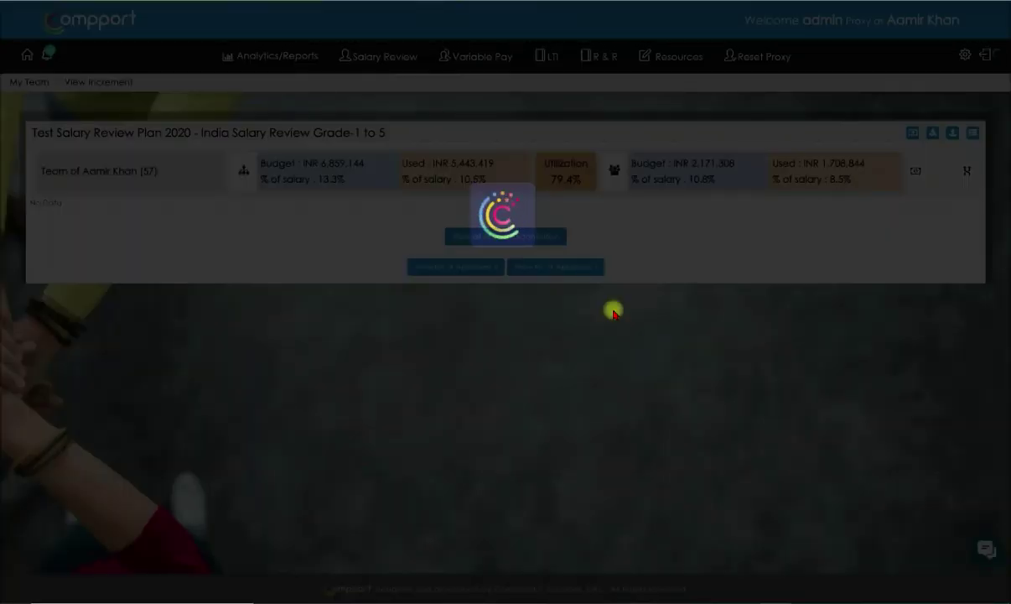
Step: Browse the Test Salary Review Plan 2020 increment table and end the proxy session
{"action": "scroll", "coordinate": [672, 293], "scroll_direction": "right", "scroll_amount": 5}
{"action": "scroll", "coordinate": [672, 285], "scroll_direction": "right", "scroll_amount": 3}
{"action": "scroll", "coordinate": [674, 298], "scroll_direction": "right", "scroll_amount": 3}
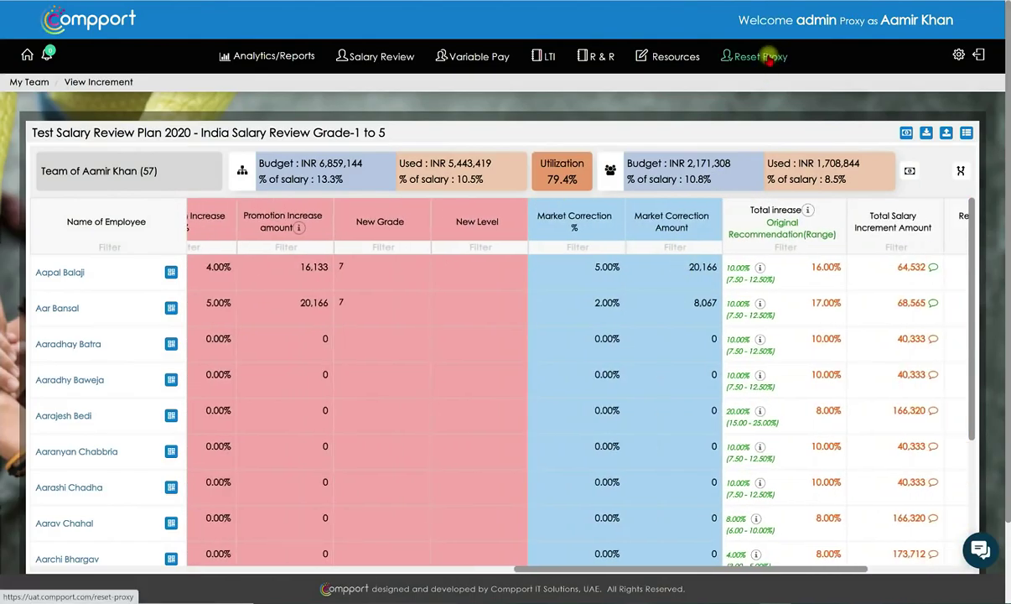
{"action": "left_click", "coordinate": [729, 56]}
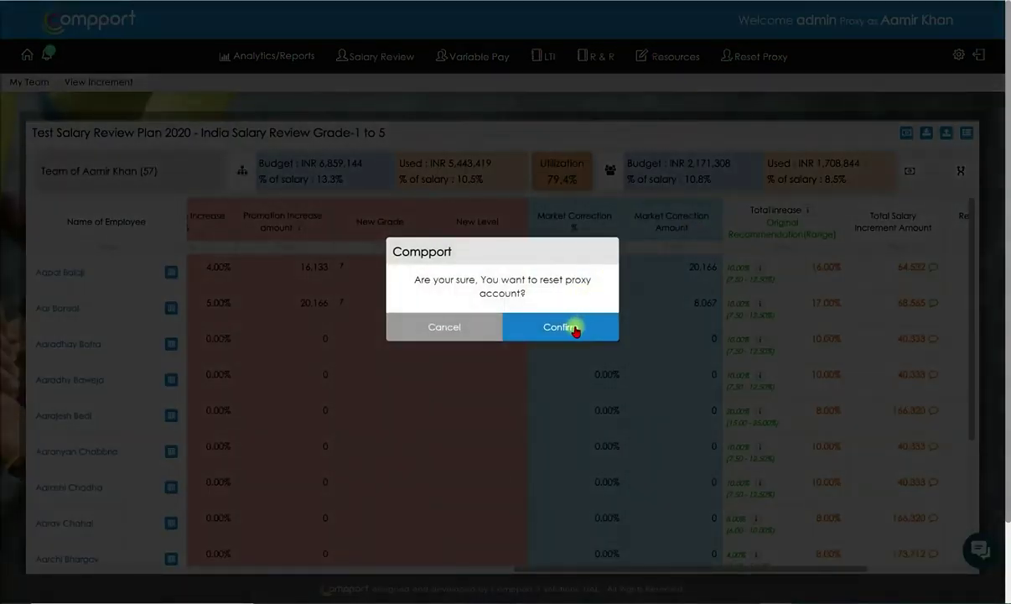
{"action": "left_click", "coordinate": [576, 329]}
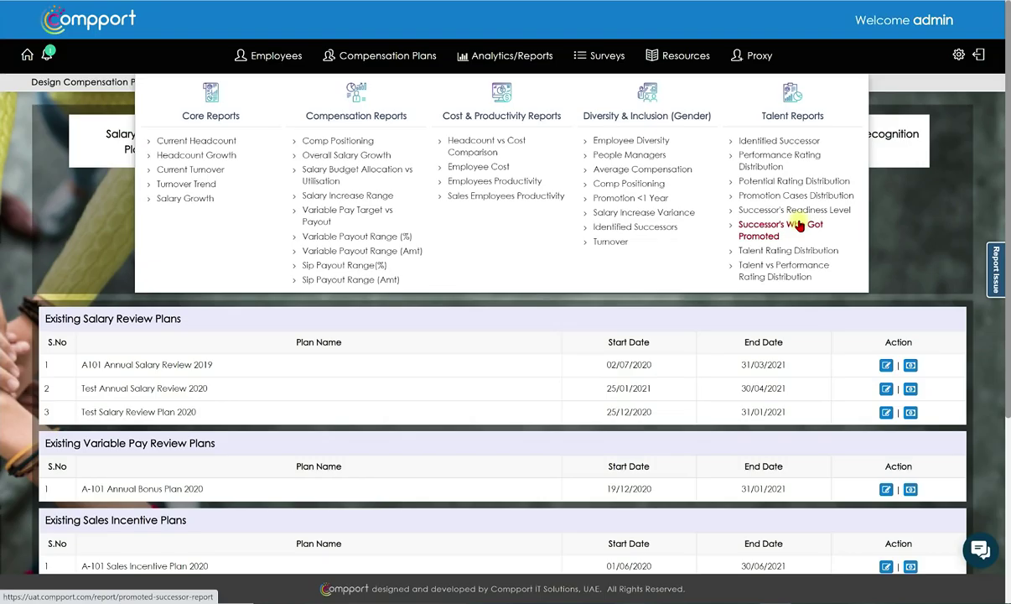
Step: Open the Current Headcount report from the analytics list
{"action": "left_click", "coordinate": [197, 142]}
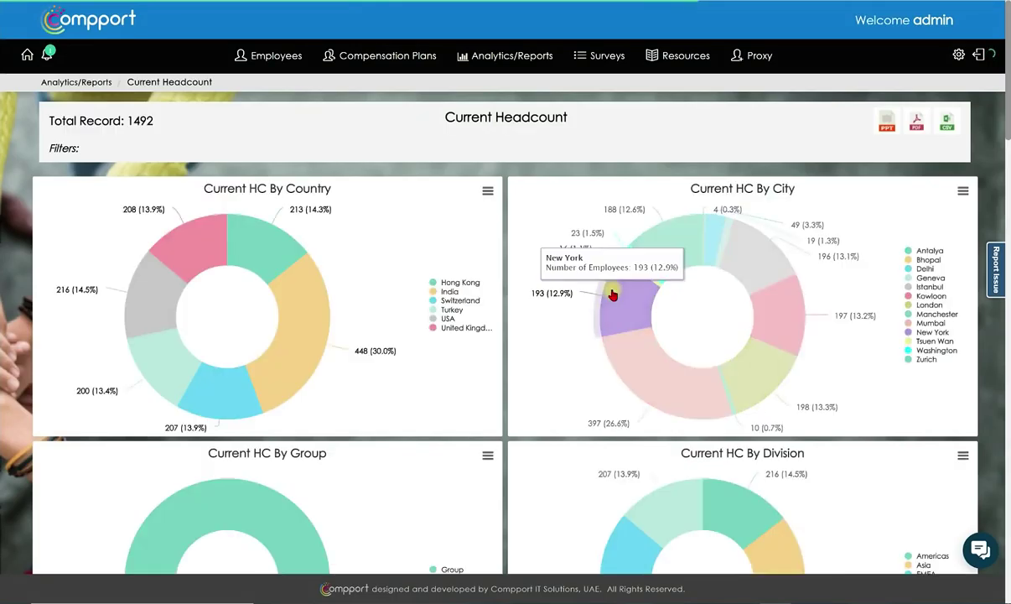
Step: Review the headcount charts and filter the report to female employees
{"action": "scroll", "coordinate": [480, 403], "scroll_direction": "down", "scroll_amount": 3}
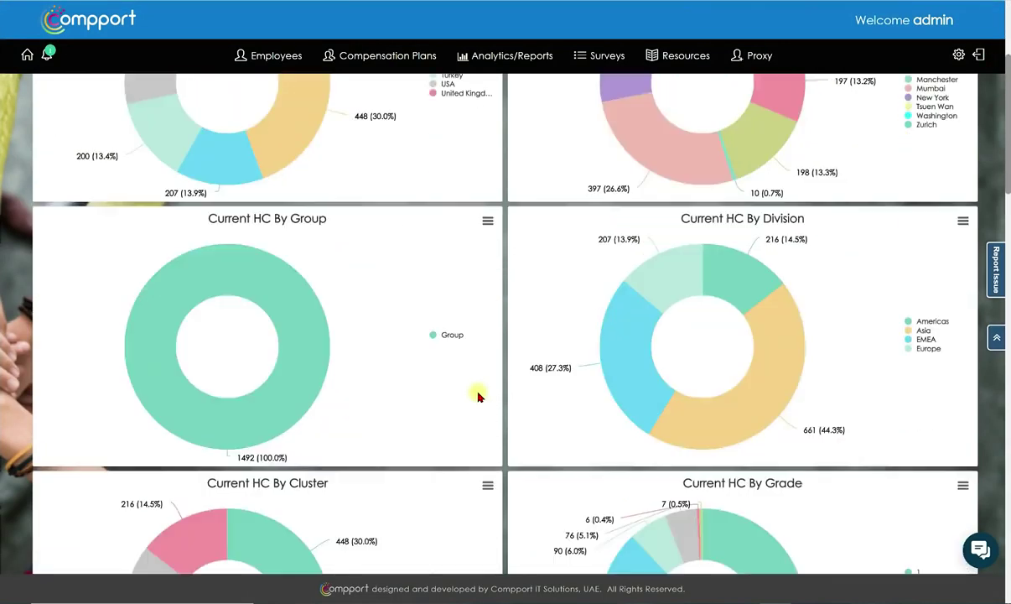
{"action": "scroll", "coordinate": [480, 396], "scroll_direction": "down", "scroll_amount": 3}
{"action": "scroll", "coordinate": [480, 396], "scroll_direction": "down", "scroll_amount": 3}
{"action": "scroll", "coordinate": [480, 396], "scroll_direction": "down", "scroll_amount": 3}
{"action": "scroll", "coordinate": [480, 396], "scroll_direction": "down", "scroll_amount": 3}
{"action": "scroll", "coordinate": [480, 396], "scroll_direction": "down", "scroll_amount": 3}
{"action": "scroll", "coordinate": [480, 395], "scroll_direction": "down", "scroll_amount": 2}
{"action": "scroll", "coordinate": [480, 396], "scroll_direction": "down", "scroll_amount": 2}
{"action": "scroll", "coordinate": [480, 396], "scroll_direction": "down", "scroll_amount": 2}
{"action": "scroll", "coordinate": [479, 396], "scroll_direction": "down", "scroll_amount": 1}
{"action": "scroll", "coordinate": [479, 396], "scroll_direction": "down", "scroll_amount": 1}
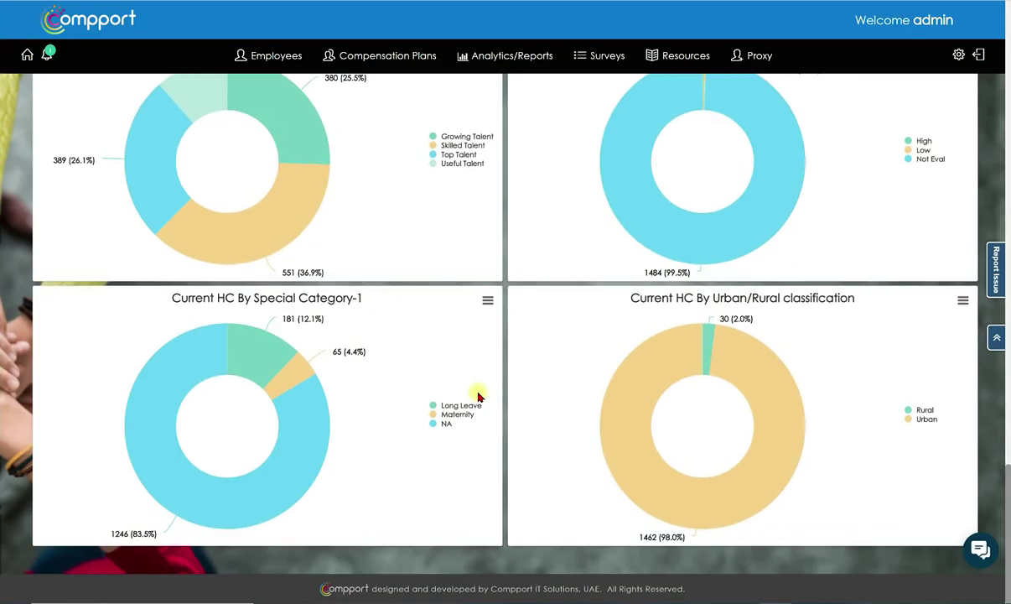
{"action": "scroll", "coordinate": [479, 396], "scroll_direction": "up", "scroll_amount": 3}
{"action": "scroll", "coordinate": [480, 396], "scroll_direction": "up", "scroll_amount": 5}
{"action": "scroll", "coordinate": [478, 396], "scroll_direction": "up", "scroll_amount": 3}
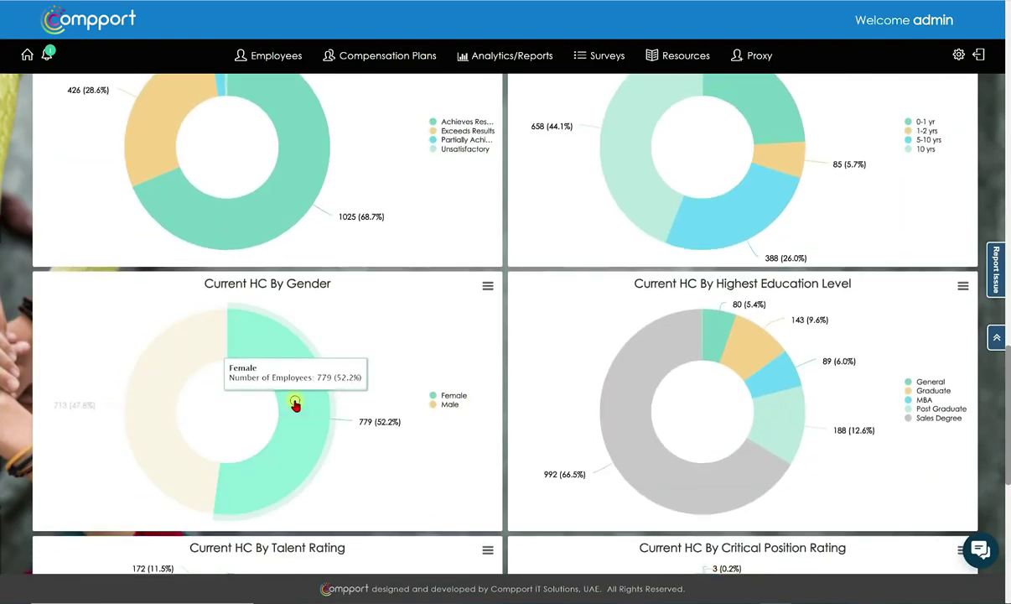
{"action": "left_click", "coordinate": [295, 405]}
Step: Narrow the female headcount to India, leaving 217 records, and open the gear settings menu
{"action": "scroll", "coordinate": [557, 344], "scroll_direction": "up", "scroll_amount": 1}
{"action": "scroll", "coordinate": [557, 334], "scroll_direction": "up", "scroll_amount": 4}
{"action": "scroll", "coordinate": [558, 334], "scroll_direction": "up", "scroll_amount": 3}
{"action": "scroll", "coordinate": [559, 332], "scroll_direction": "up", "scroll_amount": 5}
{"action": "scroll", "coordinate": [559, 332], "scroll_direction": "up", "scroll_amount": 3}
{"action": "scroll", "coordinate": [558, 330], "scroll_direction": "up", "scroll_amount": 2}
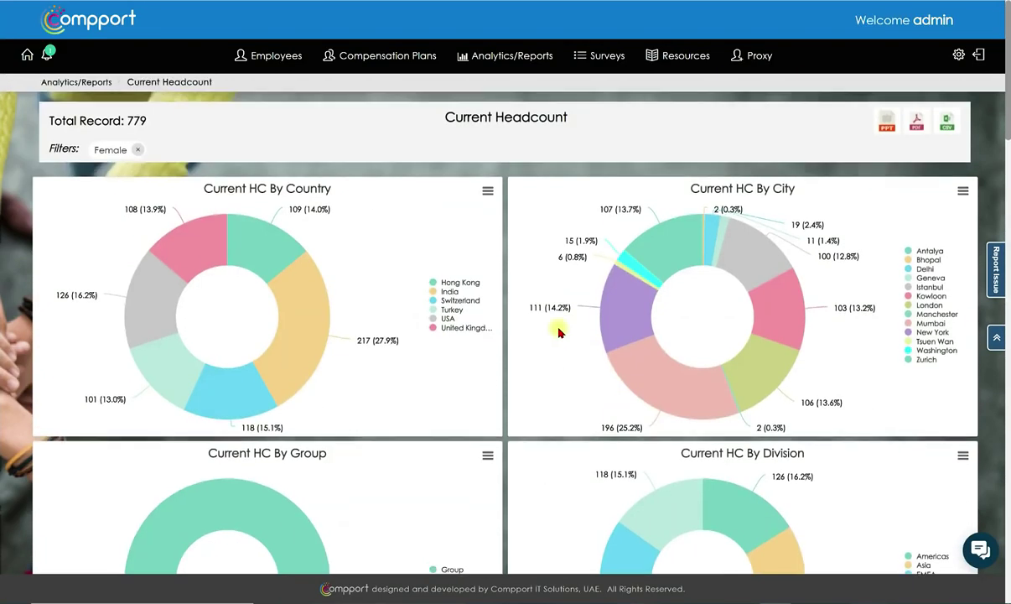
{"action": "left_click", "coordinate": [298, 340]}
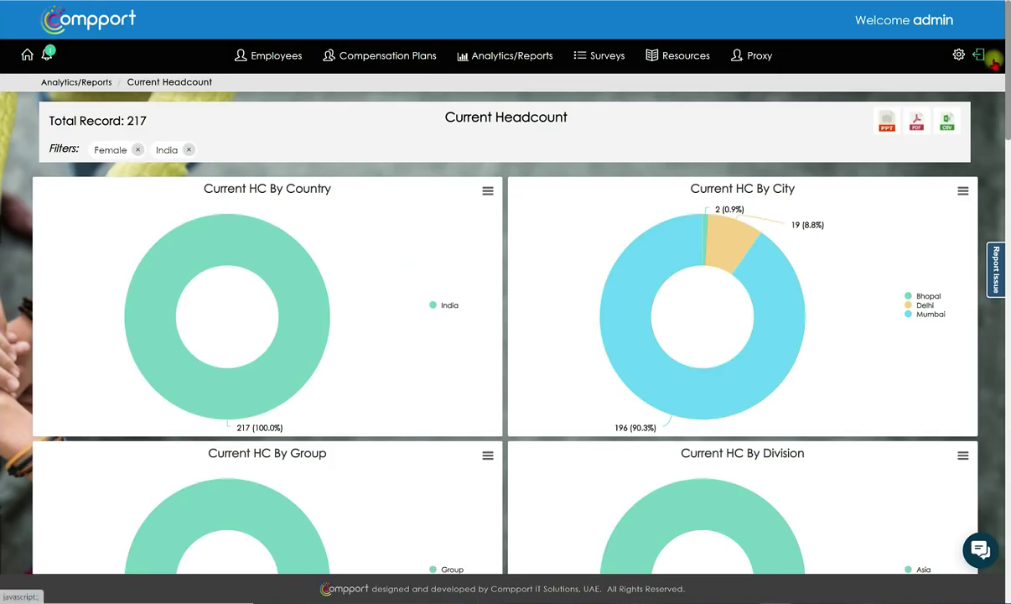
{"action": "left_click", "coordinate": [959, 55]}
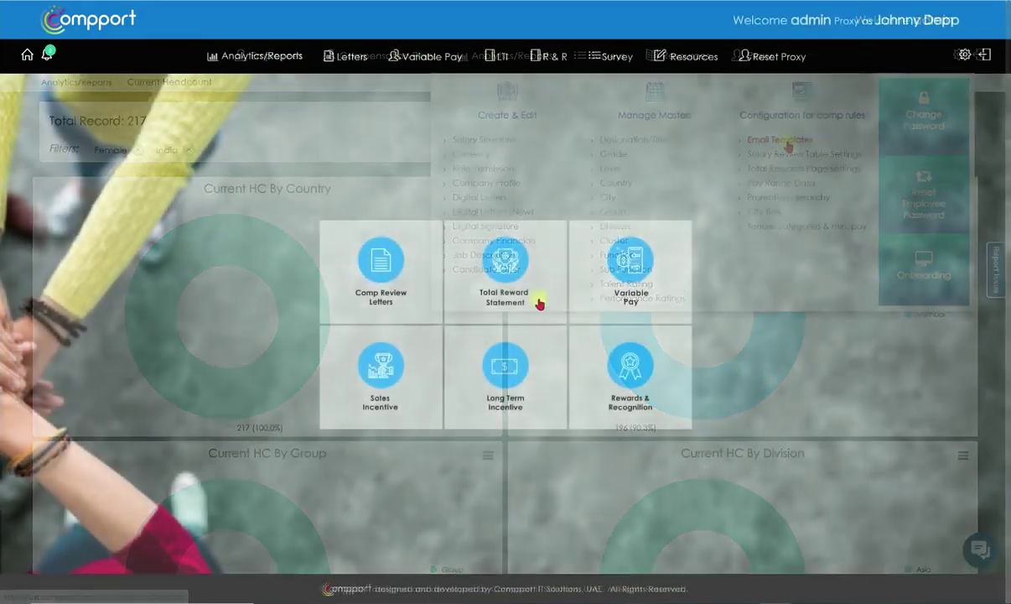
Step: Open the proxied employee's Total Reward Statement
{"action": "left_click", "coordinate": [507, 280]}
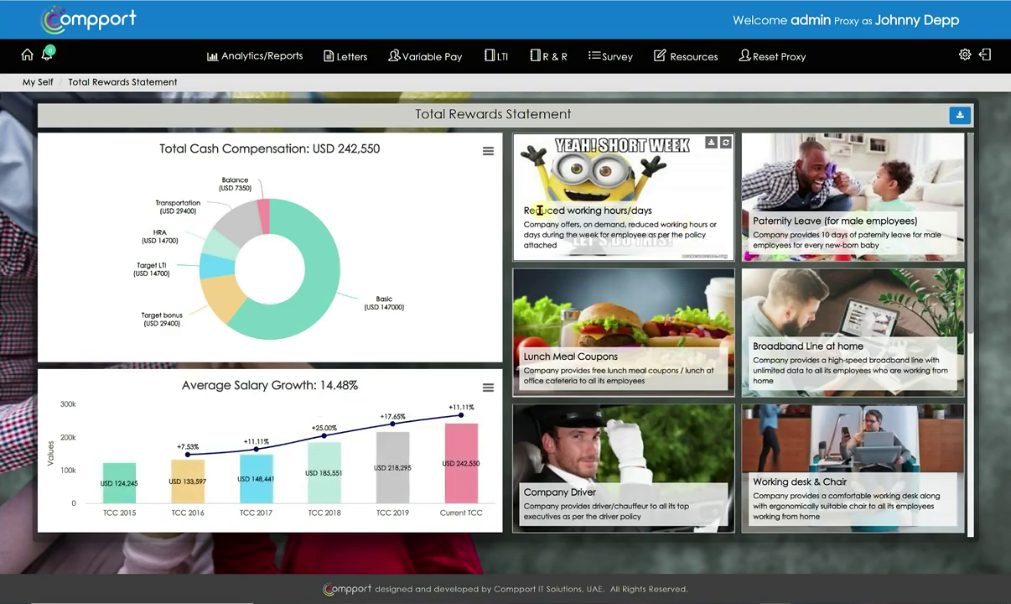
Step: Inspect the Reduced working hours/days benefit card, flipping it to its description and back
{"action": "left_click_drag", "start_coordinate": [541, 211], "coordinate": [592, 210]}
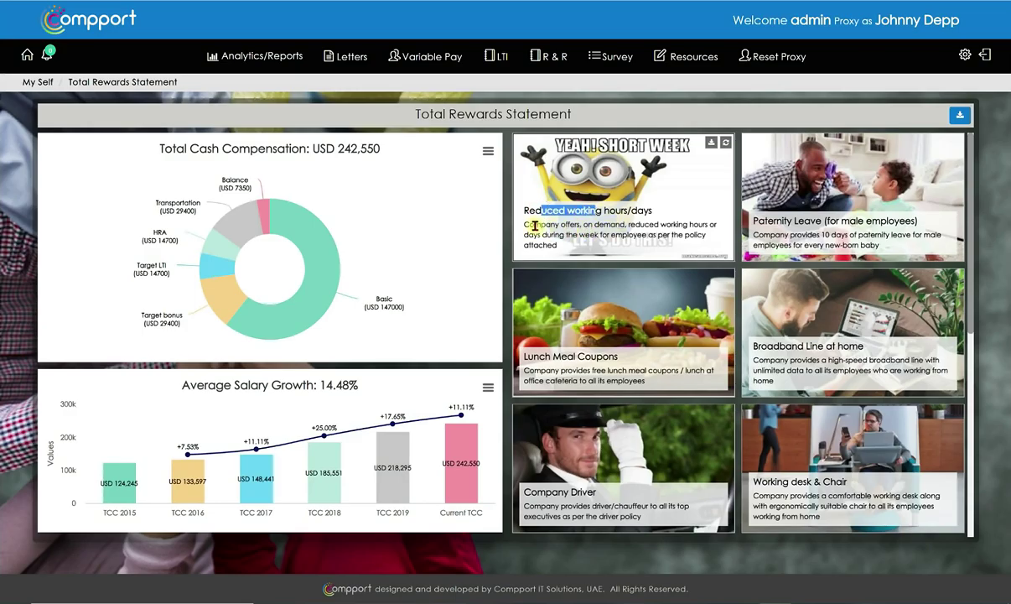
{"action": "left_click_drag", "start_coordinate": [533, 225], "coordinate": [573, 250]}
{"action": "left_click", "coordinate": [726, 142]}
{"action": "left_click", "coordinate": [726, 143]}
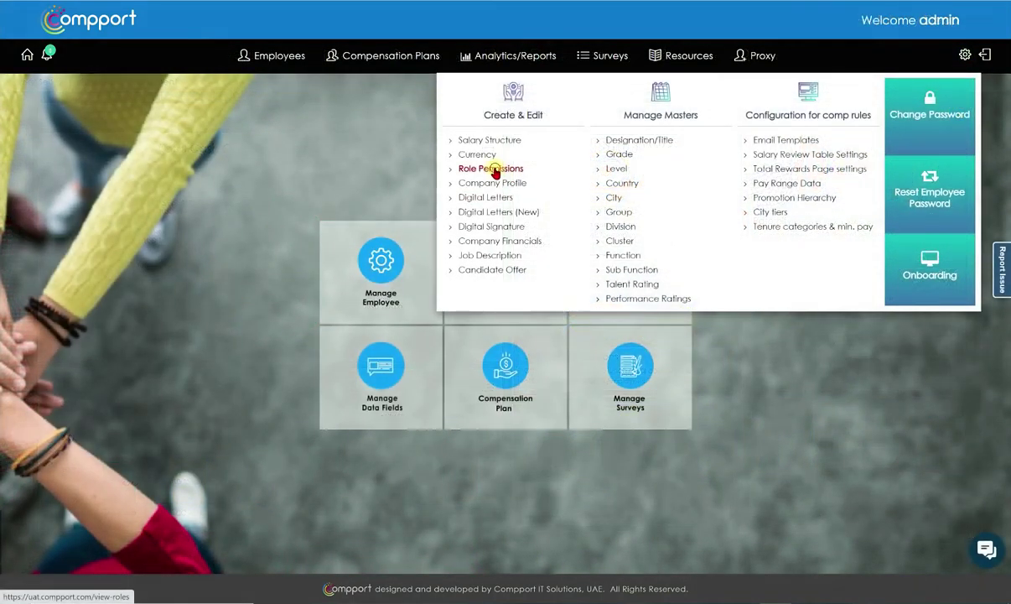
Step: Open Role Permissions and scroll through the Global HRBP full and view access checklist
{"action": "left_click", "coordinate": [494, 171]}
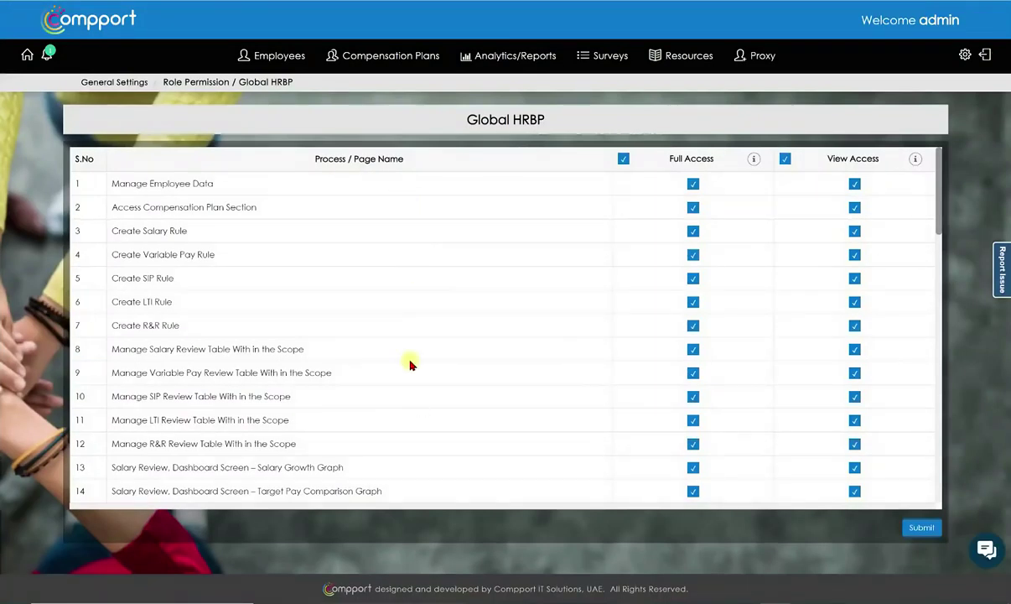
{"action": "scroll", "coordinate": [741, 414], "scroll_direction": "down", "scroll_amount": 2}
{"action": "scroll", "coordinate": [741, 416], "scroll_direction": "down", "scroll_amount": 3}
{"action": "scroll", "coordinate": [740, 415], "scroll_direction": "down", "scroll_amount": 3}
{"action": "scroll", "coordinate": [741, 415], "scroll_direction": "down", "scroll_amount": 1}
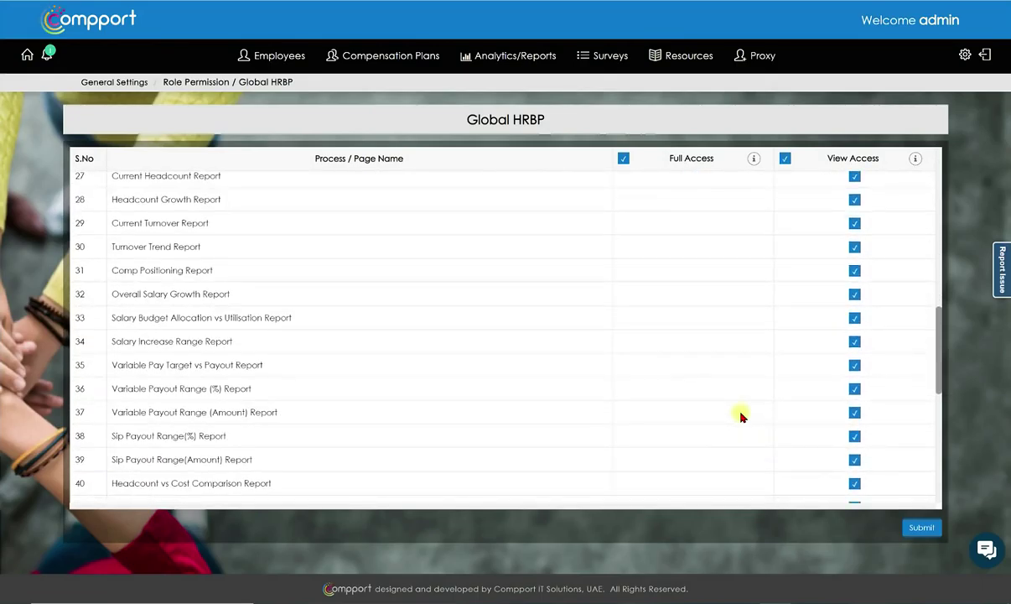